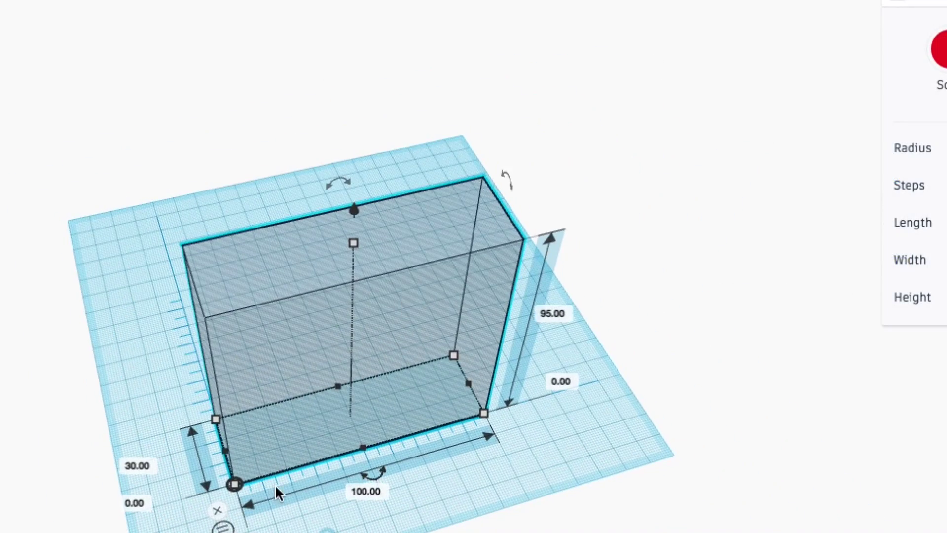
Raise the transparent hole box 3 mm above the workplane.
right_drag(276, 493, 661, 466)
mouse_move(448, 333)
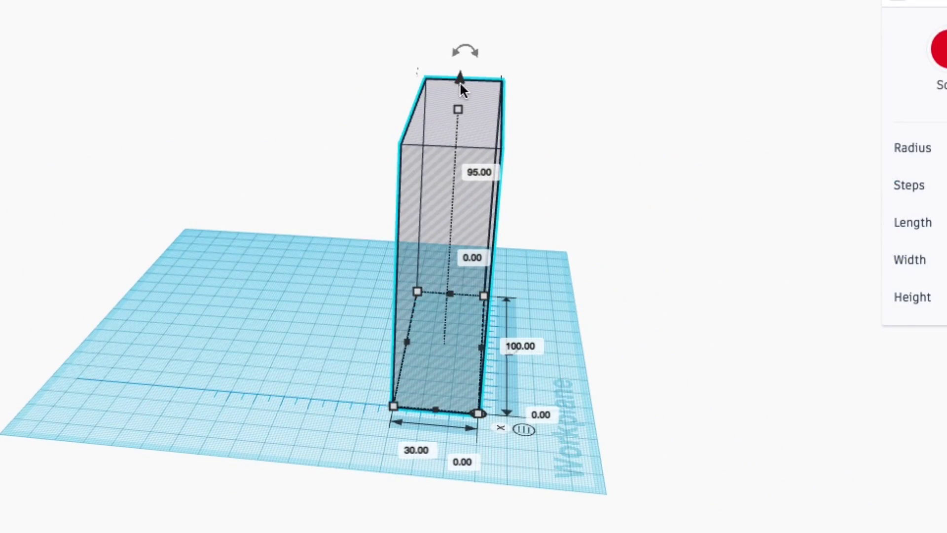
mouse_move(460, 82)
mouse_down()
mouse_move(460, 61)
mouse_move(461, 76)
mouse_up()
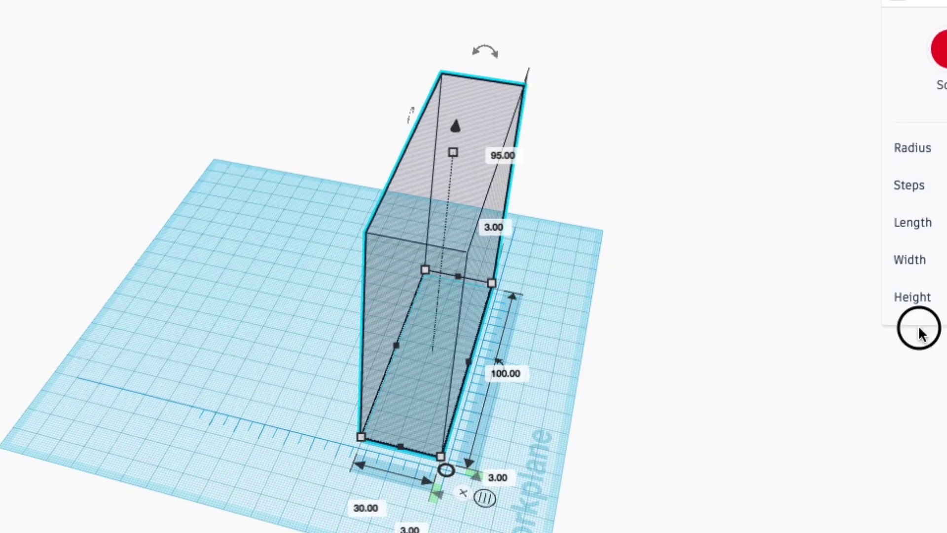
Add a solid red box at the ruler origin and set its length along the hole box to 106 mm.
drag(920, 327, 424, 441)
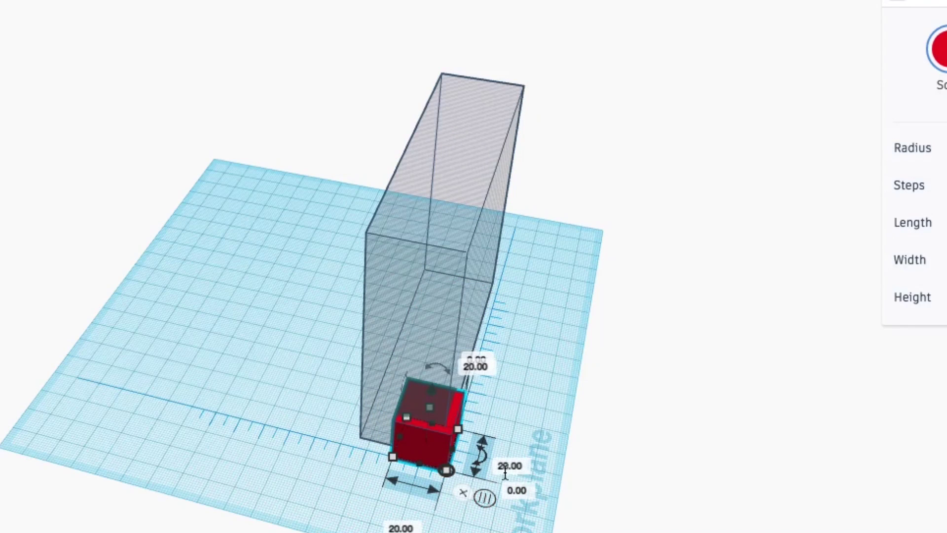
right_drag(433, 438, 118, 452)
click(197, 495)
click(197, 497)
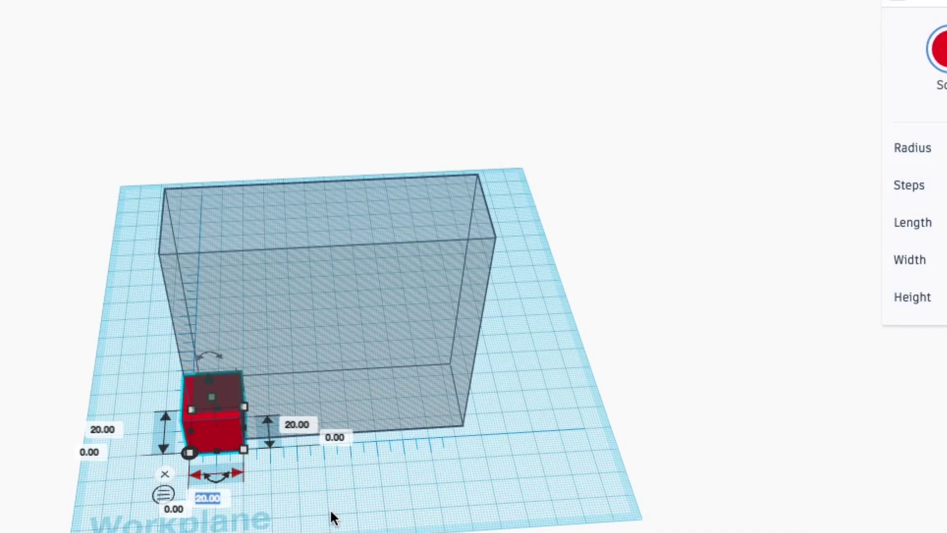
text(106)
key(Return)
Set the red box's height to 101 mm and its depth to 30 mm.
scroll(398, 396, down, 3)
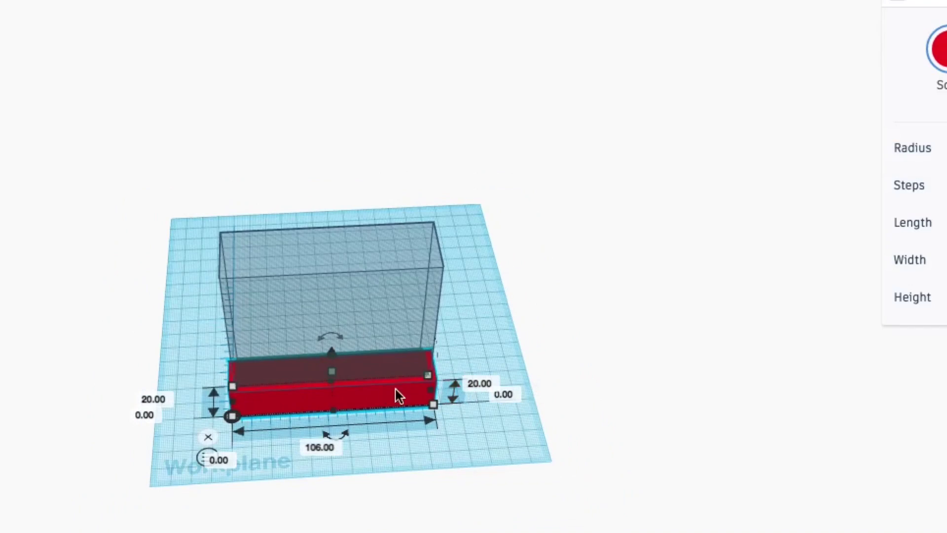
click(475, 384)
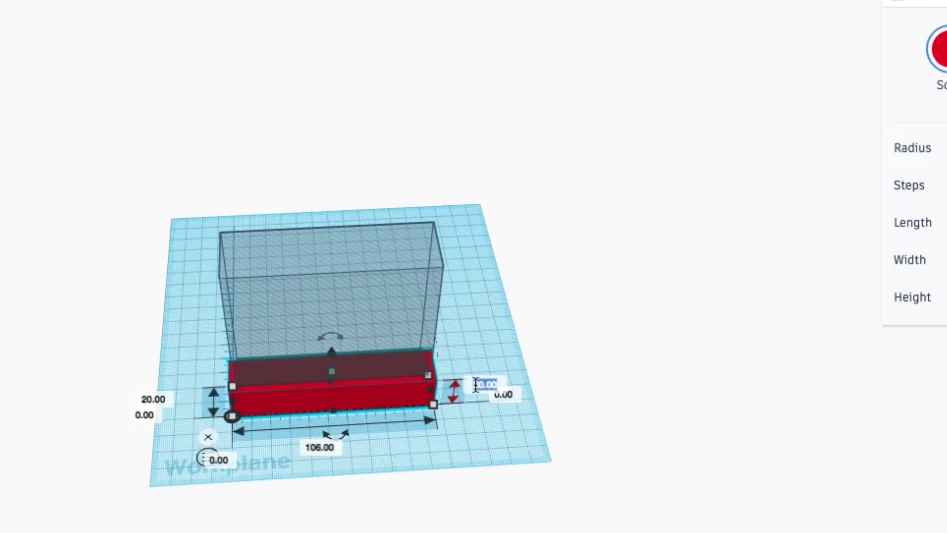
key(Return)
right_drag(432, 454, 687, 409)
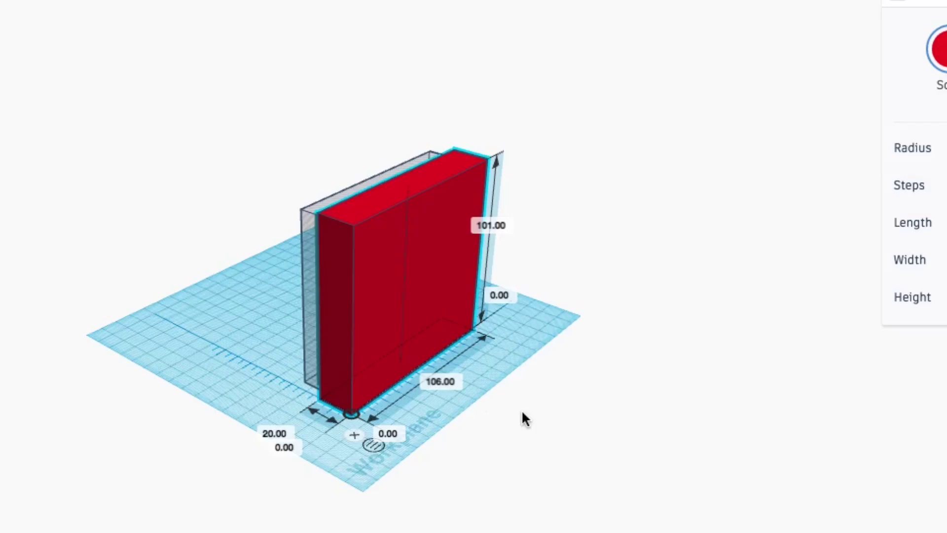
scroll(324, 455, up, 3)
right_drag(325, 455, 482, 513)
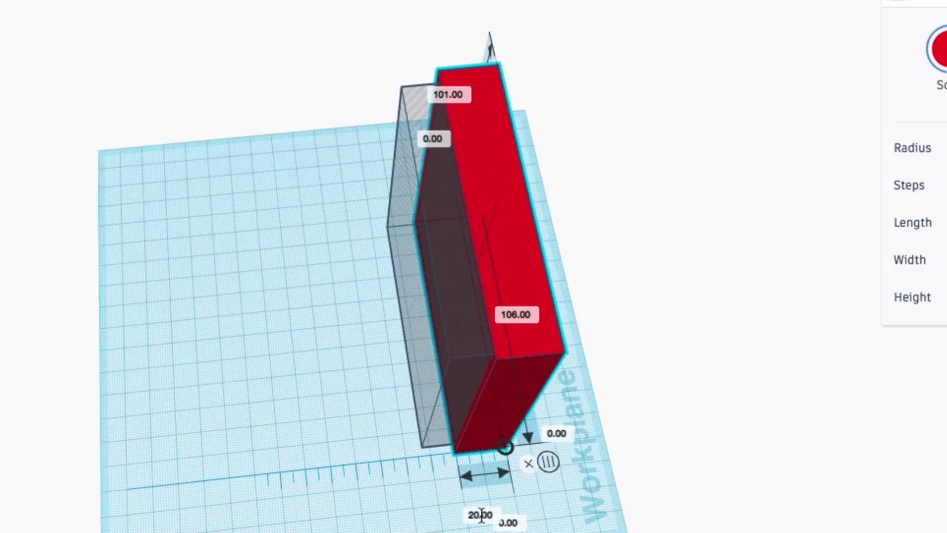
scroll(459, 498, down, 3)
click(418, 454)
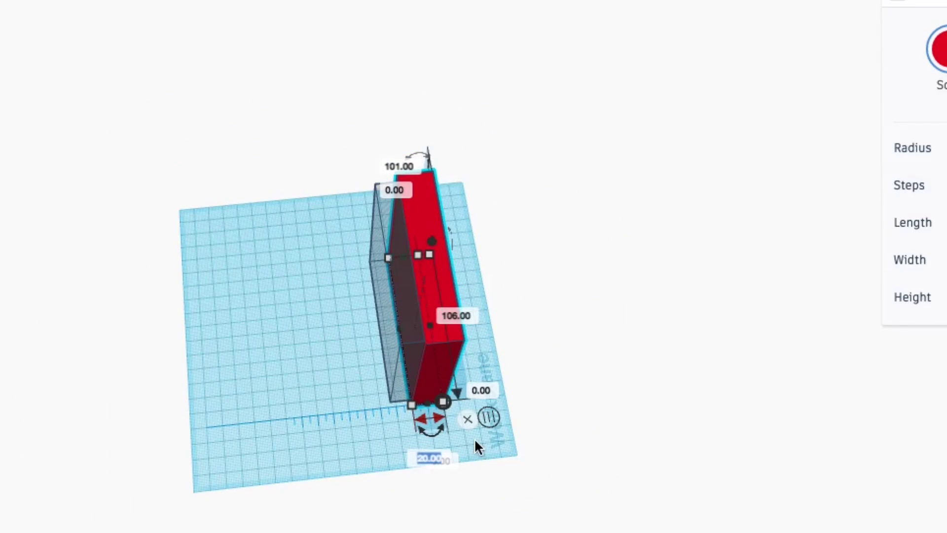
text(30)
key(Return)
Set the red box's length along the hole box to 100 mm.
right_drag(343, 432, 200, 355)
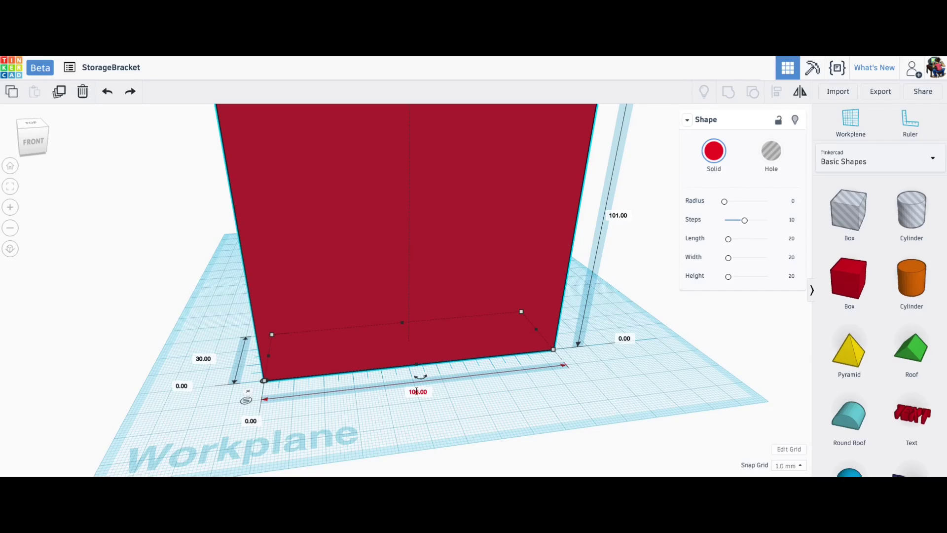
click(417, 391)
text(100)
key(Return)
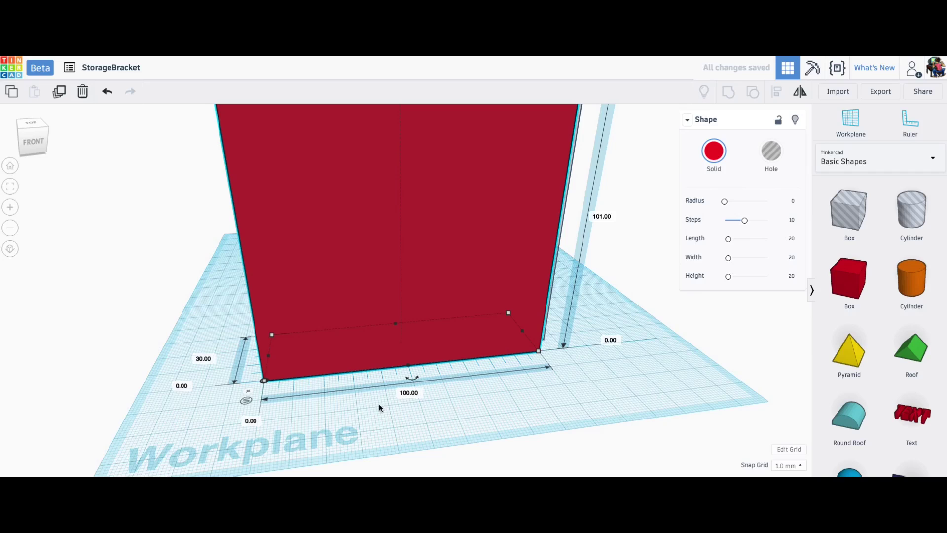
right_drag(379, 407, 182, 327)
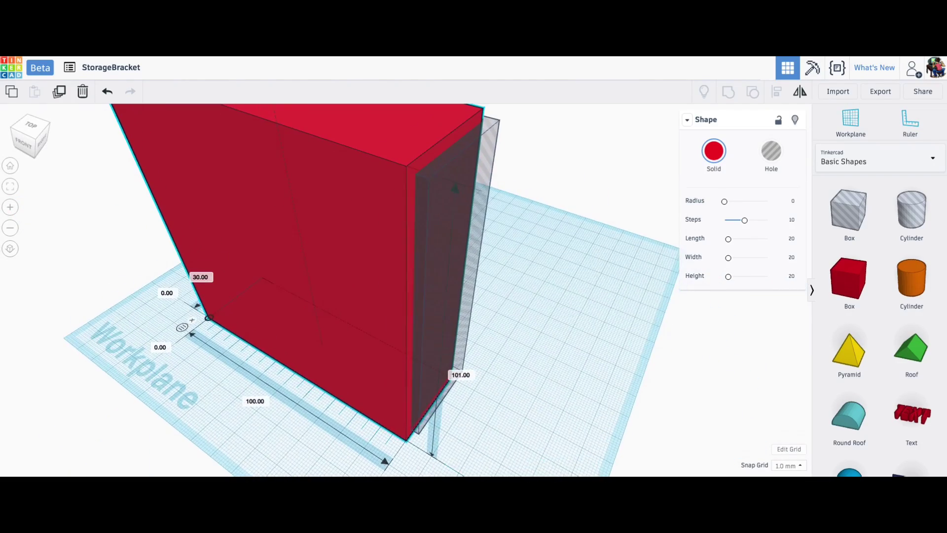
Round the red box's edges with a radius of 0.8.
scroll(729, 173, down, 4)
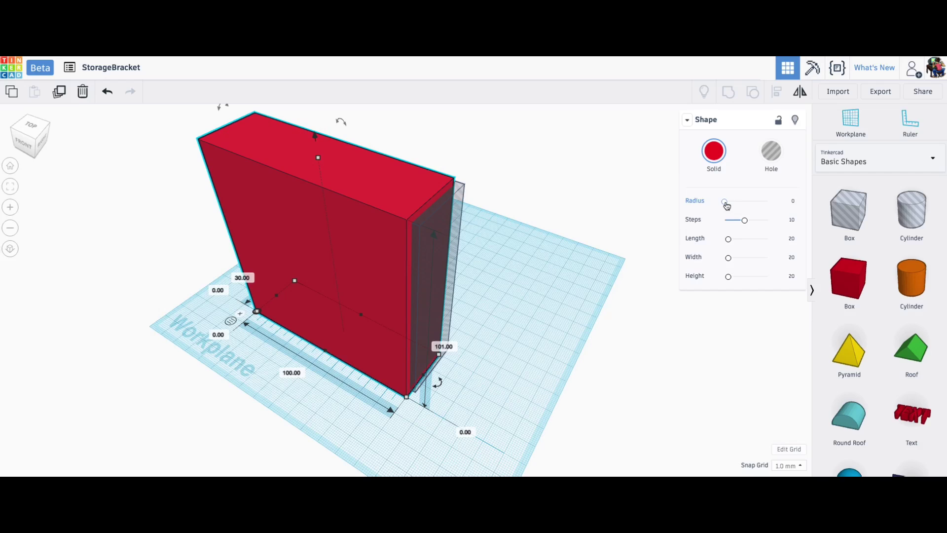
mouse_move(726, 205)
mouse_down()
mouse_move(736, 204)
mouse_move(721, 204)
mouse_up()
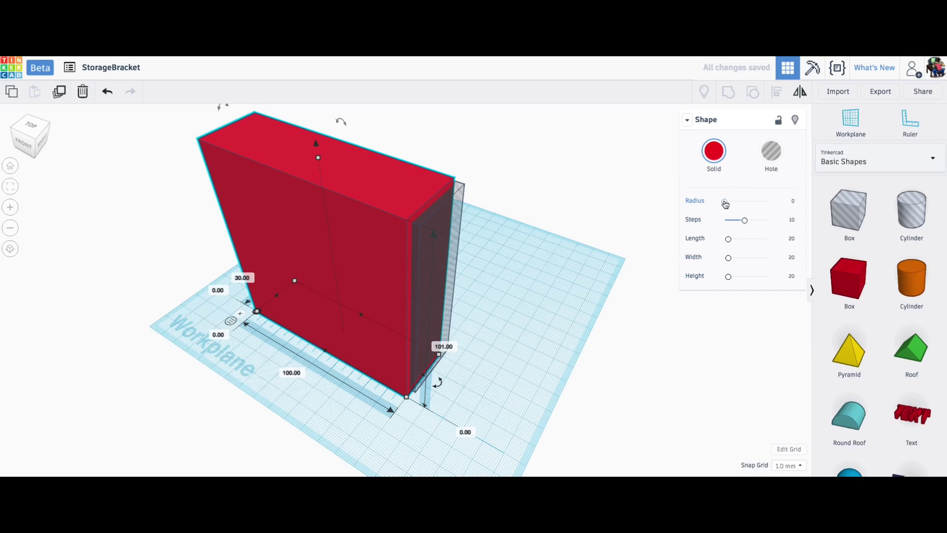
click(725, 202)
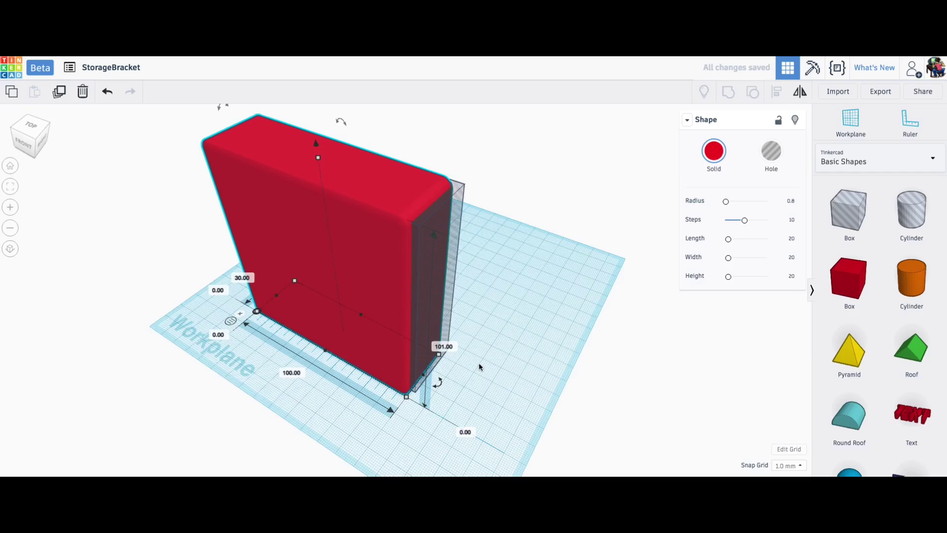
right_drag(479, 367, 345, 367)
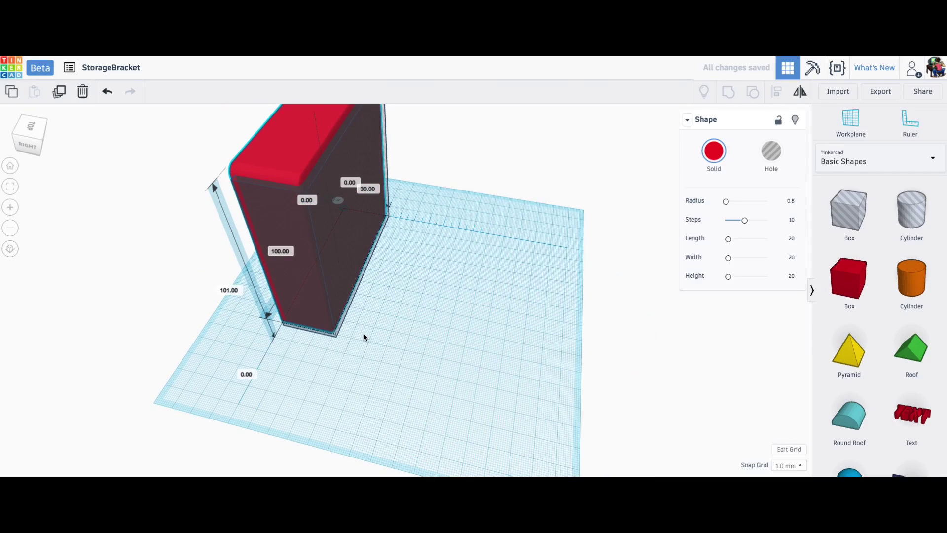
right_drag(364, 337, 623, 372)
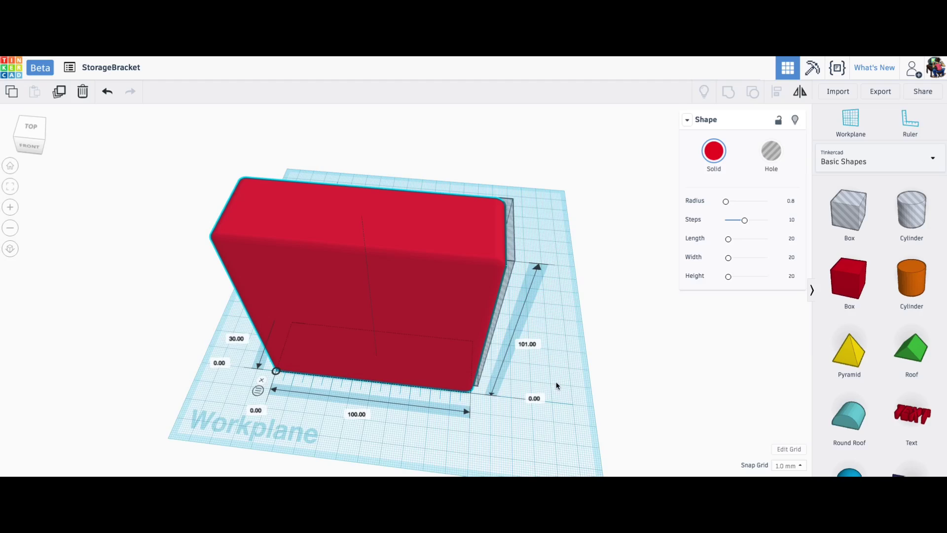
Group the red box with the hole box to cut out the bracket's interior.
right_drag(556, 385, 404, 380)
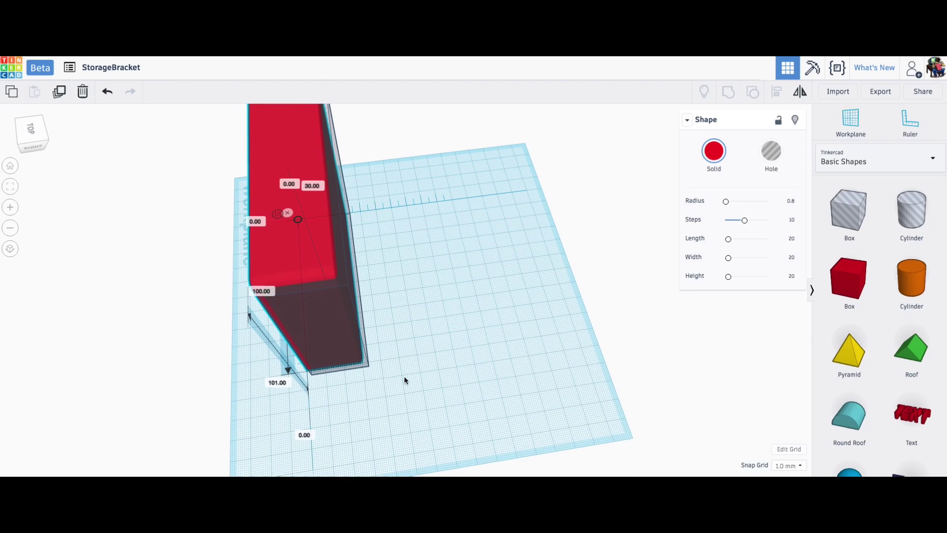
drag(204, 230, 370, 336)
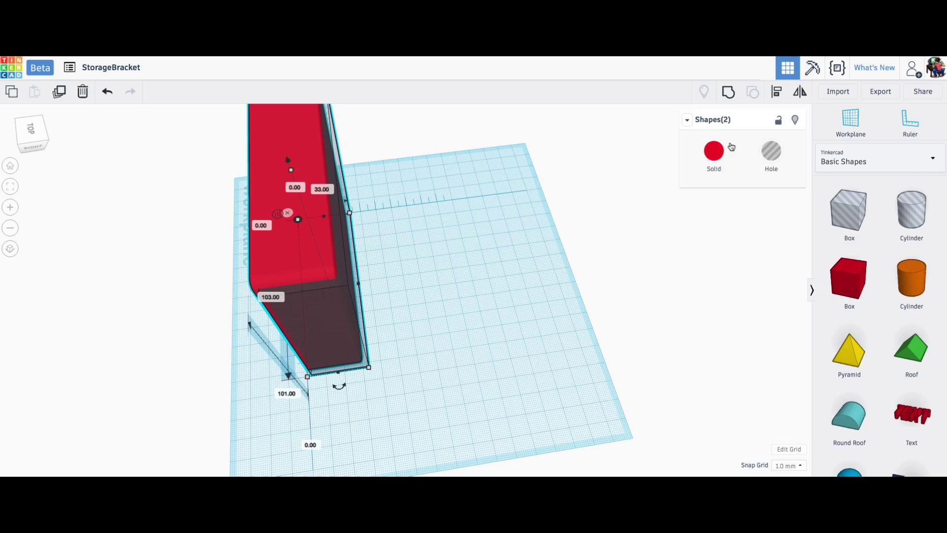
click(727, 96)
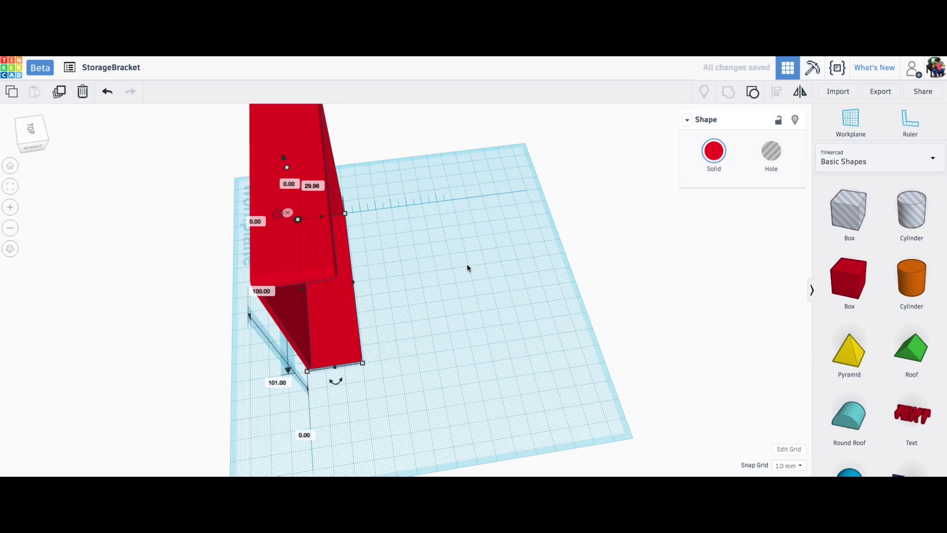
Place a temporary workplane on the bracket's outer left end face.
right_drag(418, 300, 437, 352)
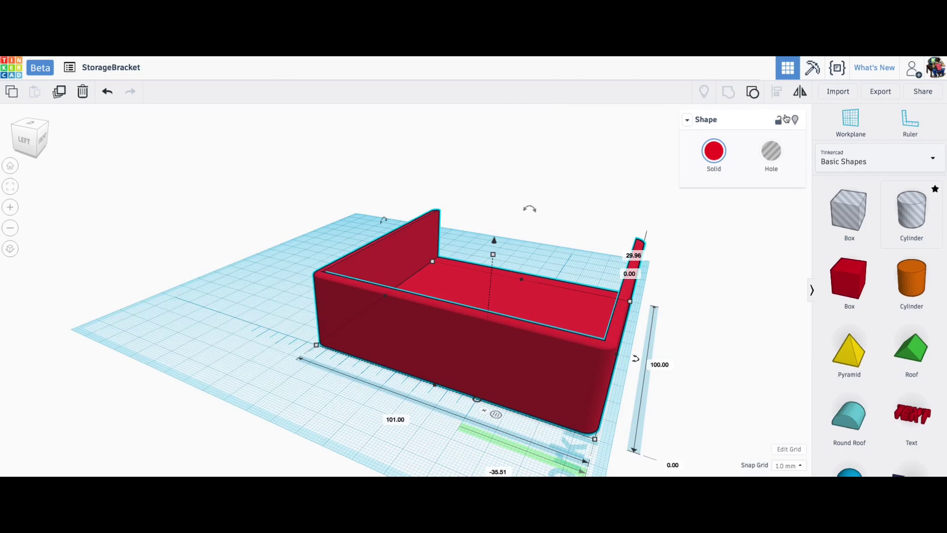
key(w)
click(478, 355)
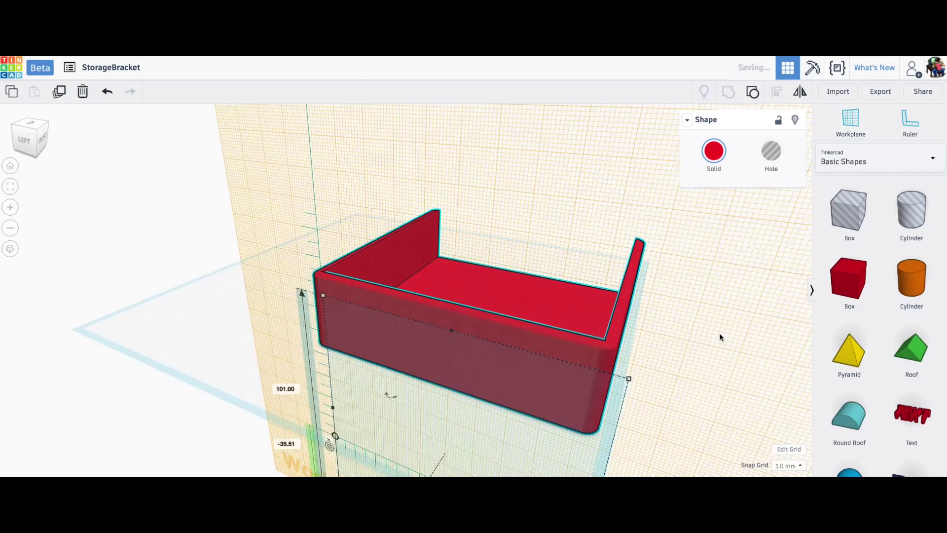
Add a cylinder hole on the bracket's end face and set its cross-section to 5 by 5 mm.
drag(911, 215, 354, 374)
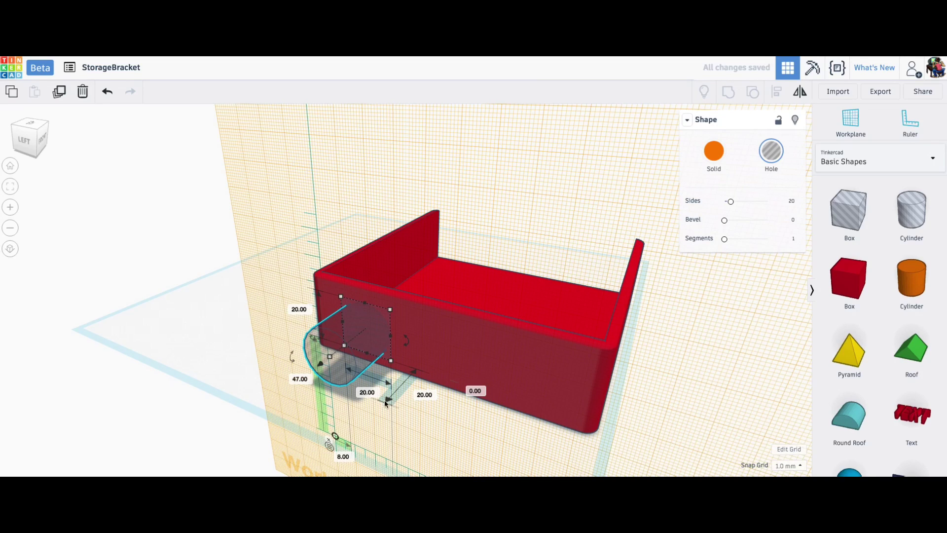
click(367, 392)
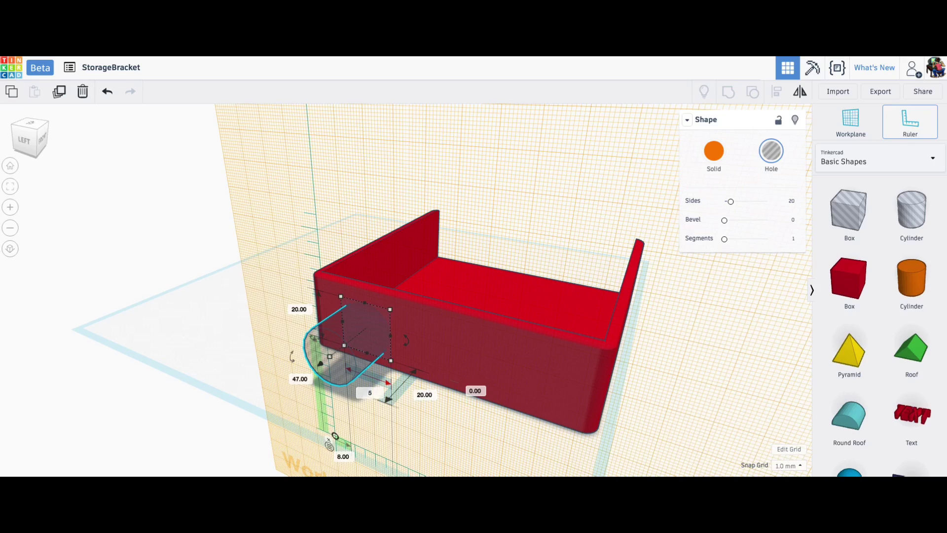
key(Return)
click(290, 305)
text(5)
key(Return)
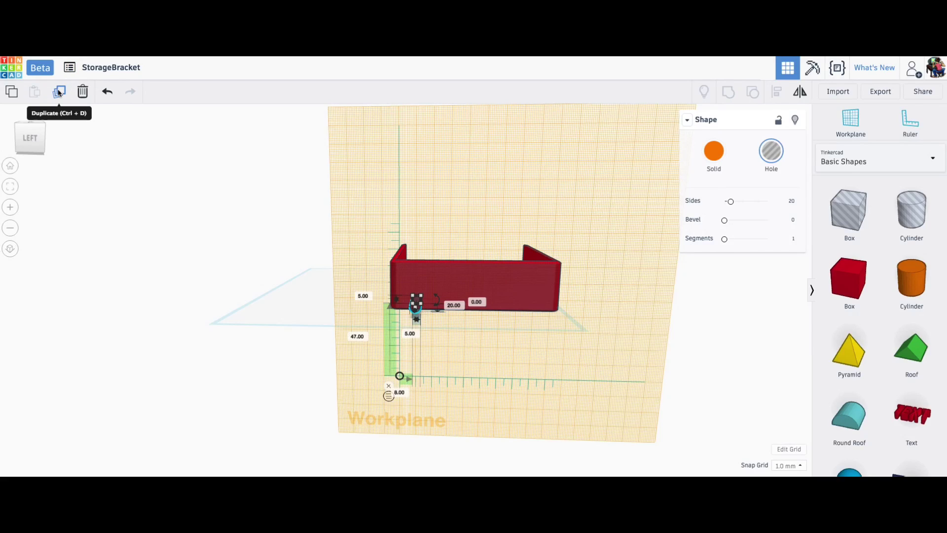
Duplicate the cylinder hole and move the copy along the end face to 74 mm from the ruler origin.
click(59, 92)
click(417, 310)
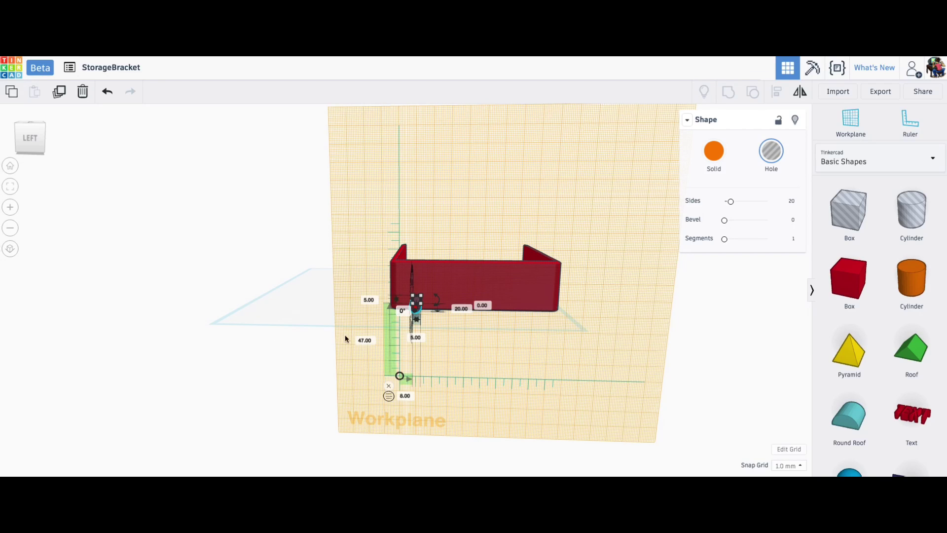
click(382, 333)
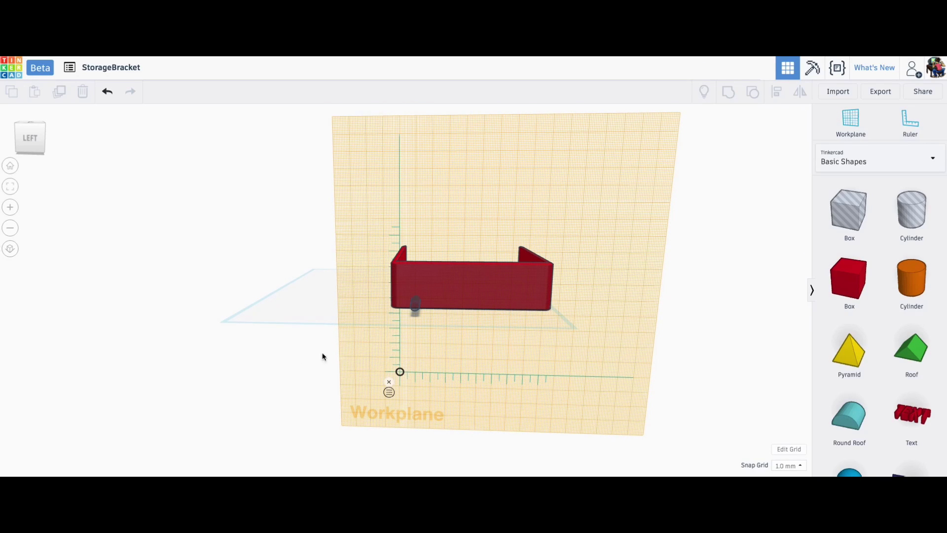
scroll(256, 353, down, 2)
scroll(257, 354, up, 5)
scroll(409, 306, up, 5)
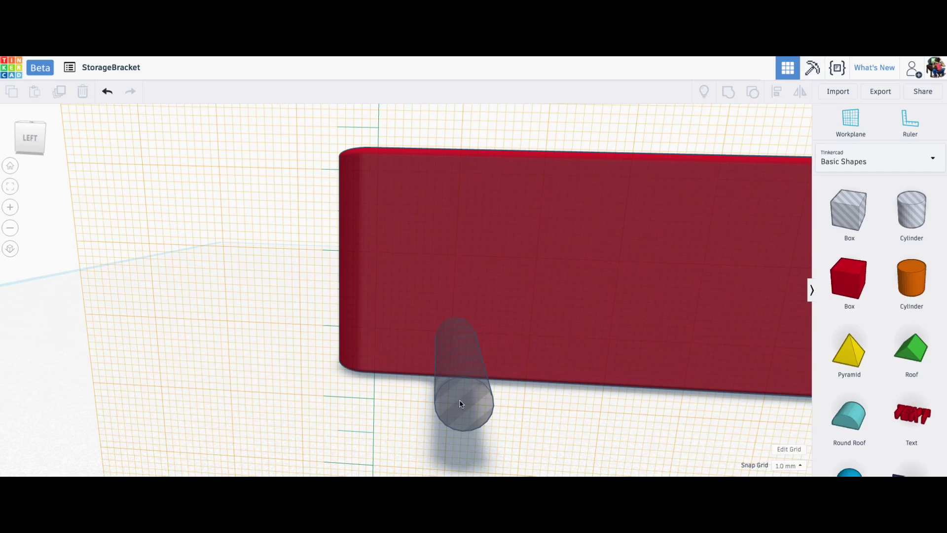
click(463, 392)
drag(463, 392, 868, 428)
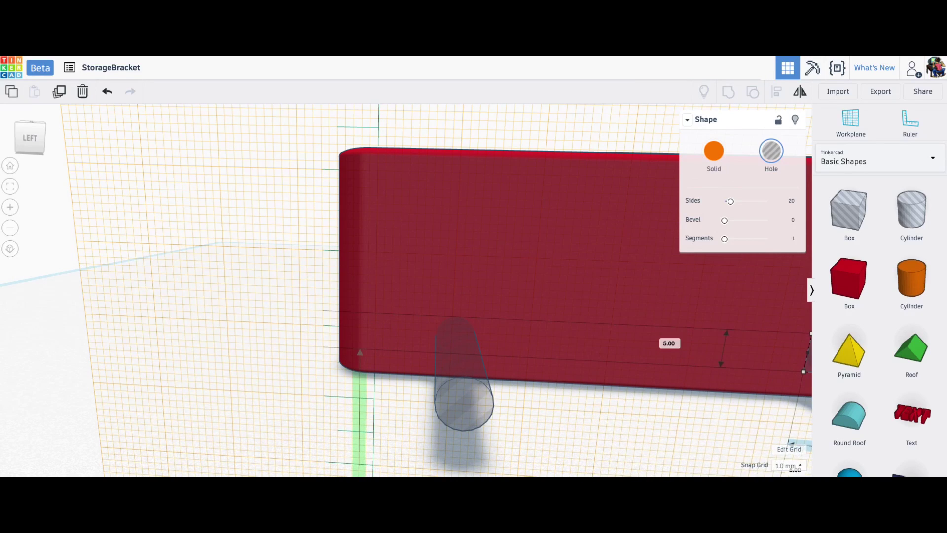
scroll(462, 393, down, 5)
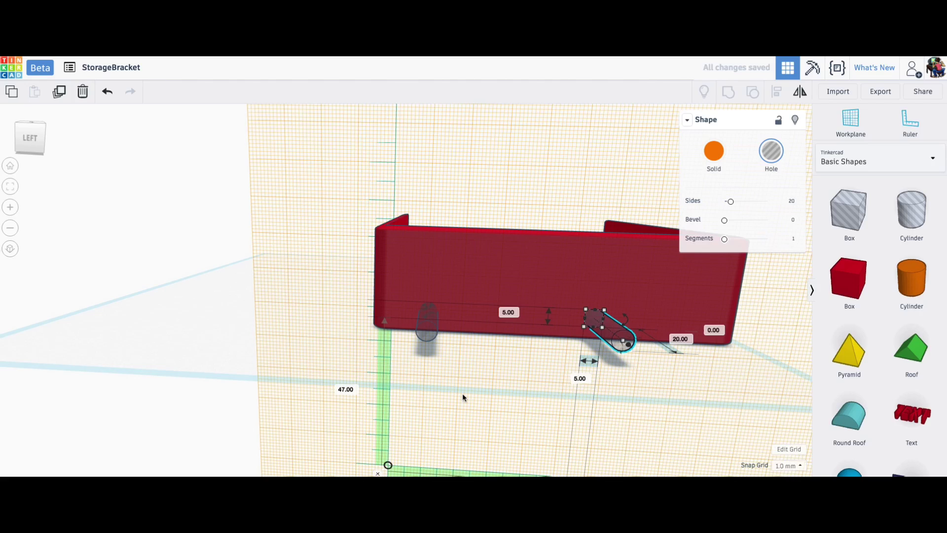
scroll(532, 371, down, 2)
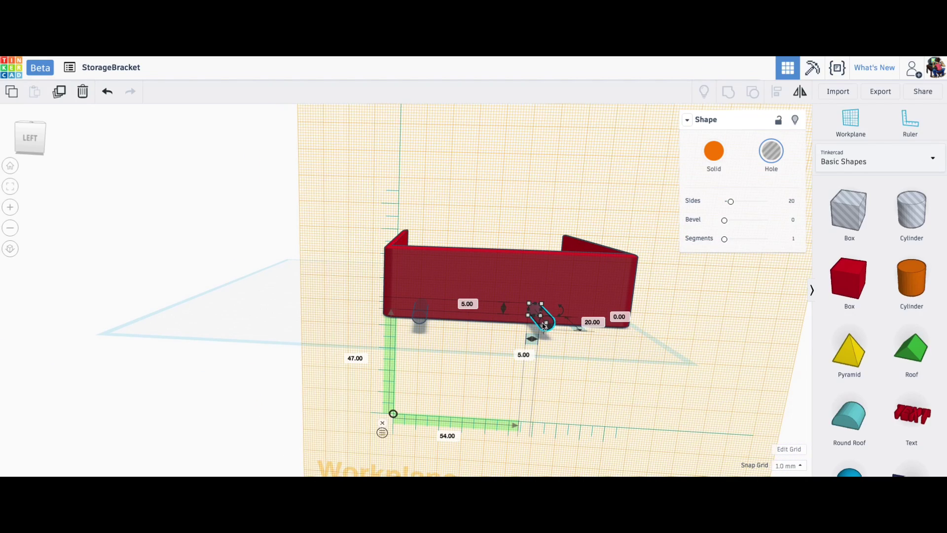
scroll(544, 326, down, 2)
drag(502, 315, 533, 312)
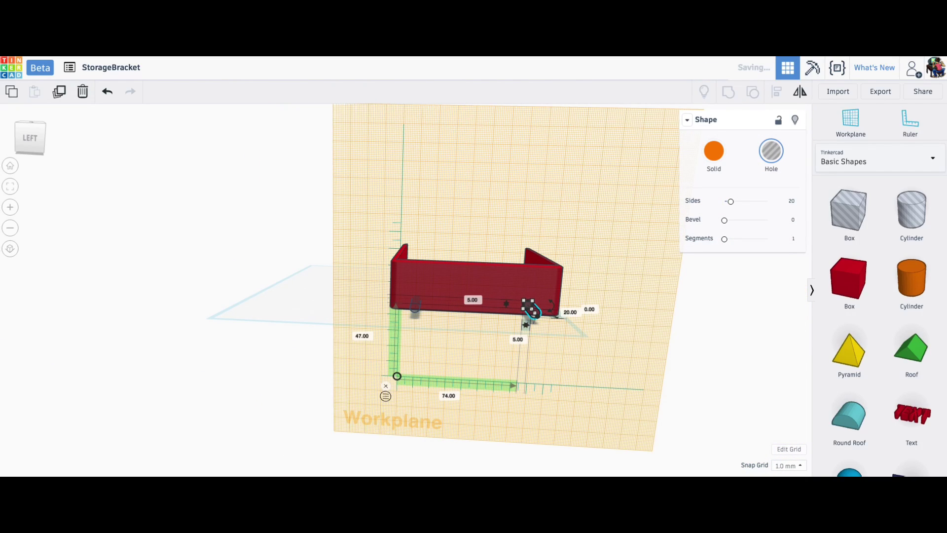
Group the two cylinder holes into one hole shape.
shift+click(416, 311)
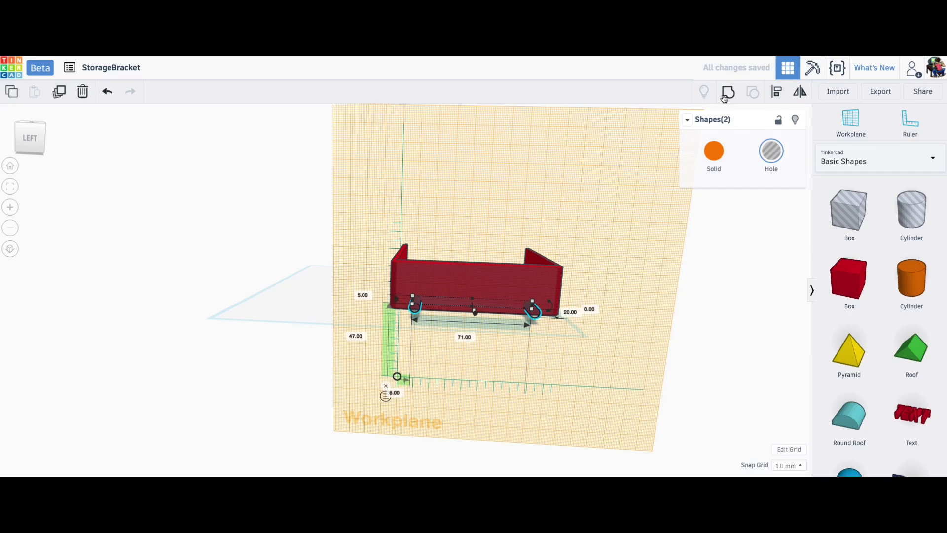
click(727, 93)
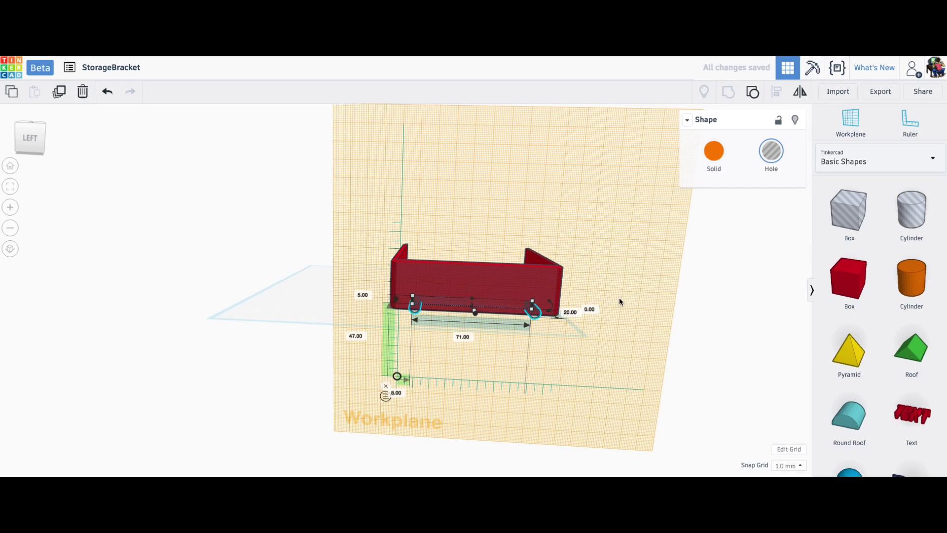
right_drag(620, 298, 594, 315)
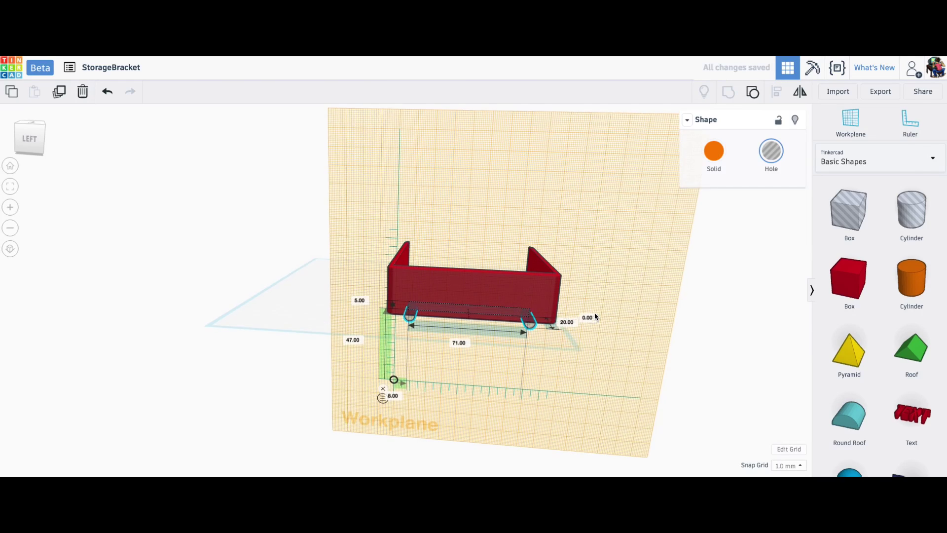
Align the grouped cylinder holes with the bracket, centring them along both the width and the height of the end face.
click(372, 381)
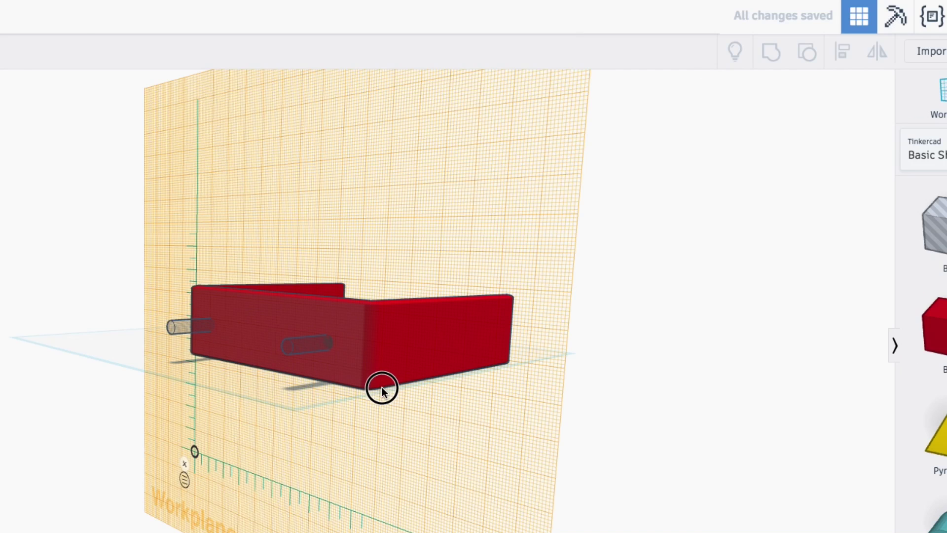
drag(382, 387, 392, 393)
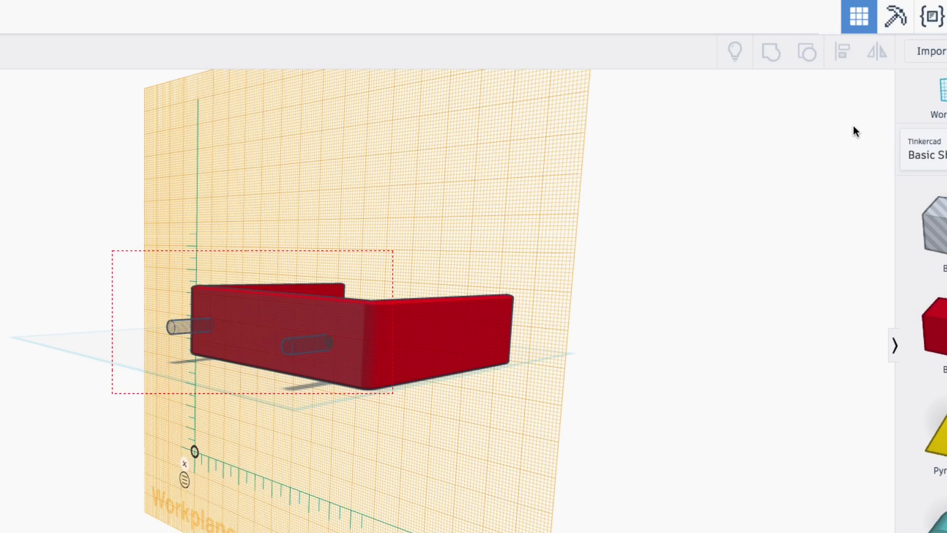
click(843, 58)
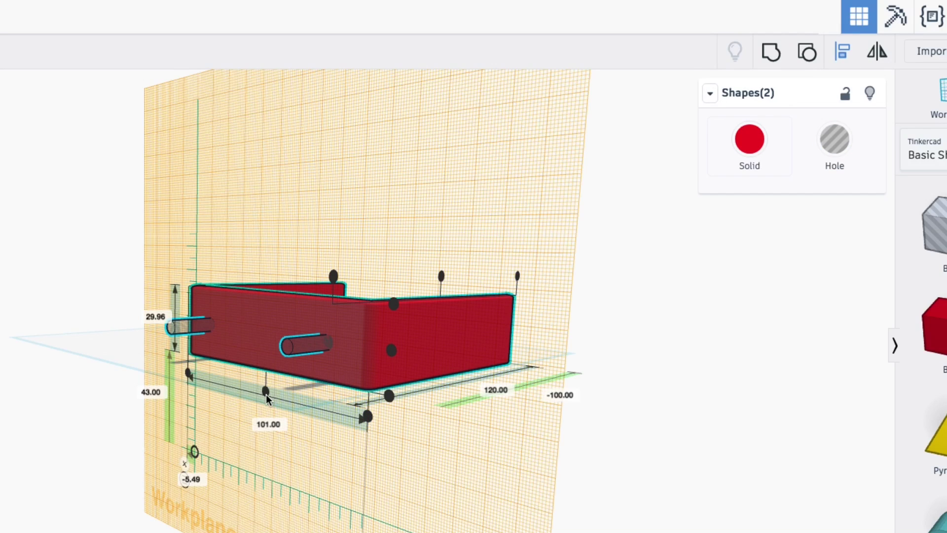
click(265, 393)
click(392, 352)
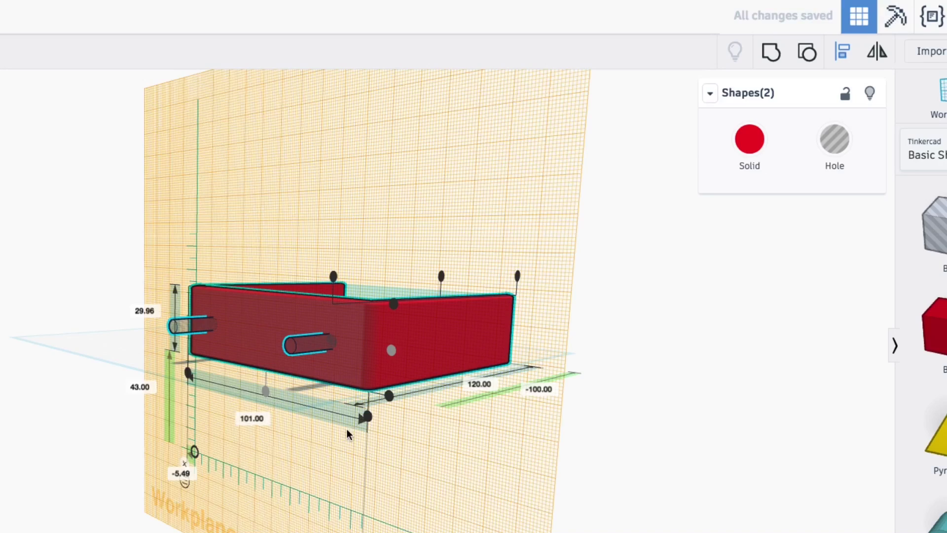
Set the grouped cylinder holes' offset from the temporary workplane to -8 mm so they pass through the bracket's end wall.
right_drag(682, 444, 648, 480)
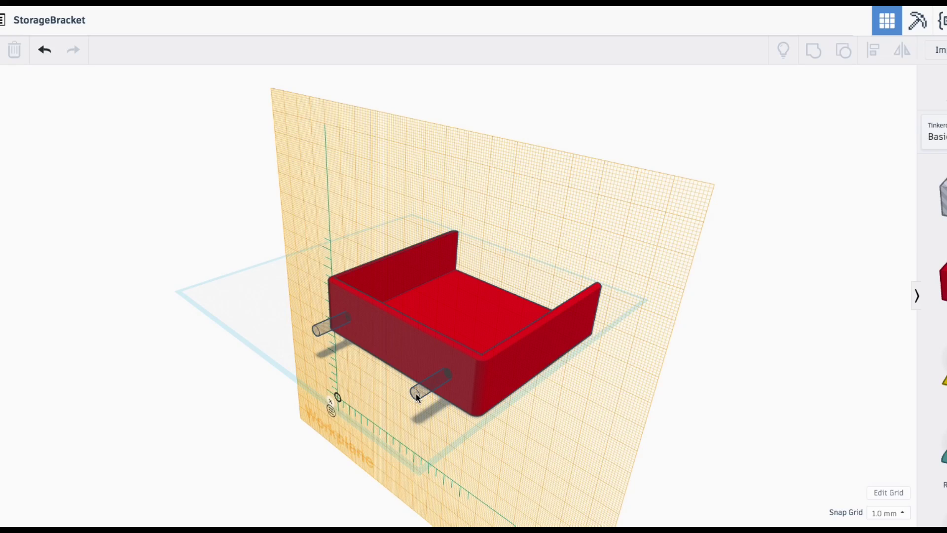
click(415, 394)
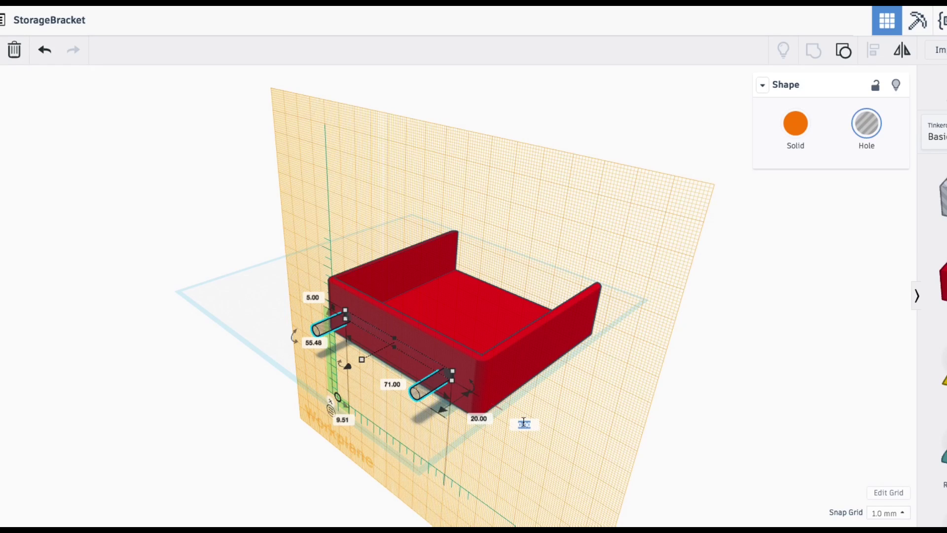
text(5)
key(Return)
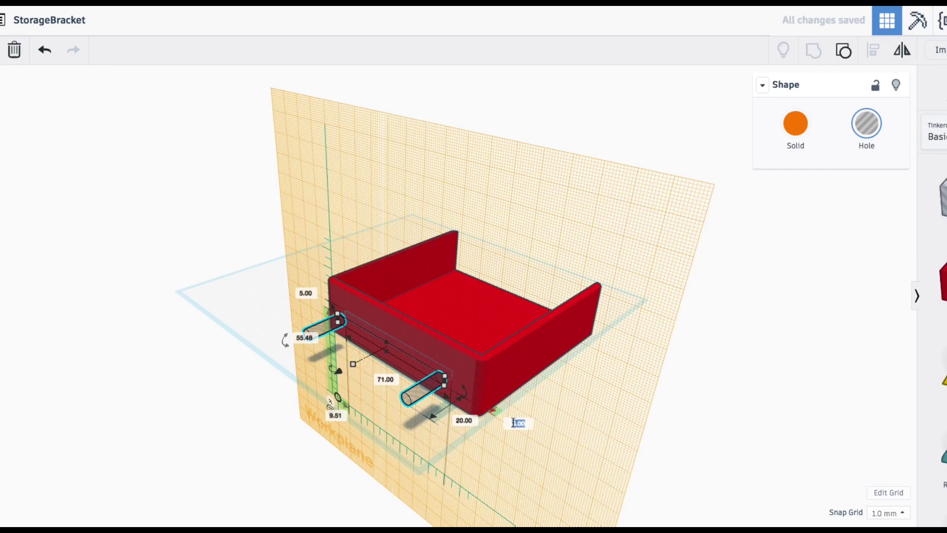
text(-8)
key(Return)
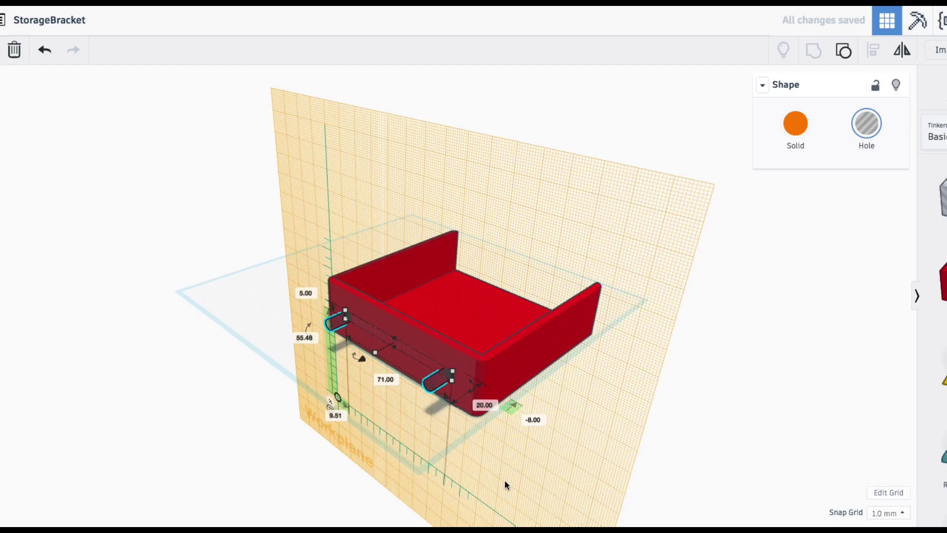
Restore the default workplane and group the bracket with the cylinder holes to cut the two screw holes.
right_drag(505, 483, 636, 419)
right_drag(766, 296, 628, 245)
scroll(627, 246, up, 5)
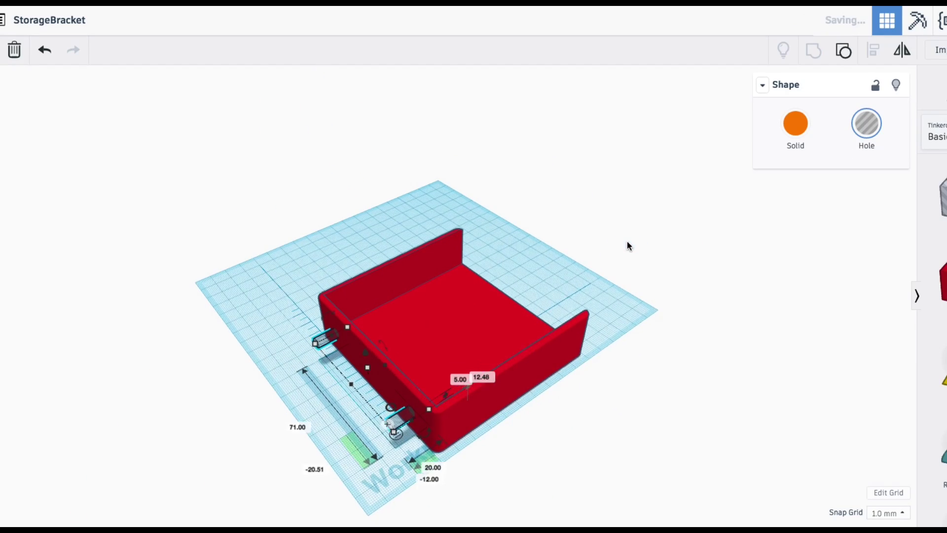
drag(318, 449, 532, 492)
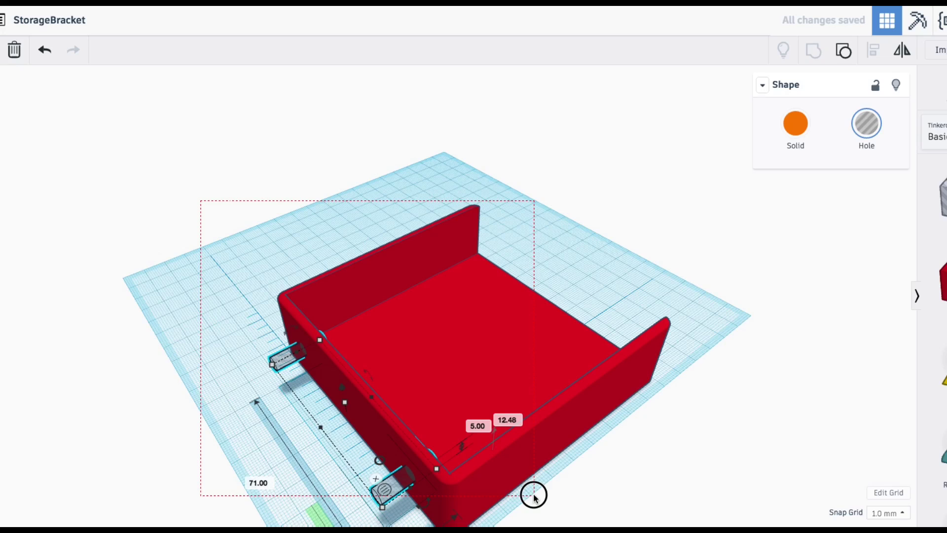
click(814, 50)
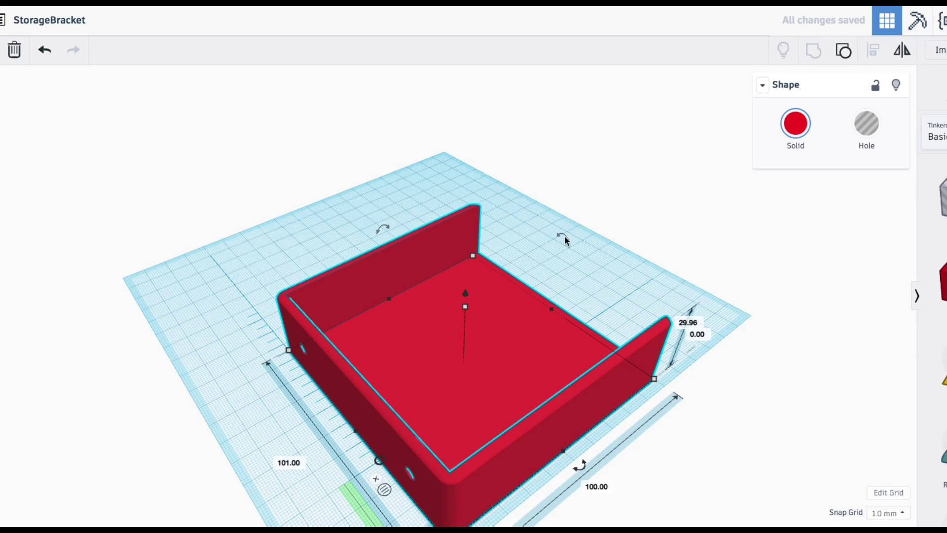
Move the finished bracket away from the ruler origin to about 26 mm along both axes.
click(394, 187)
scroll(435, 340, down, 3)
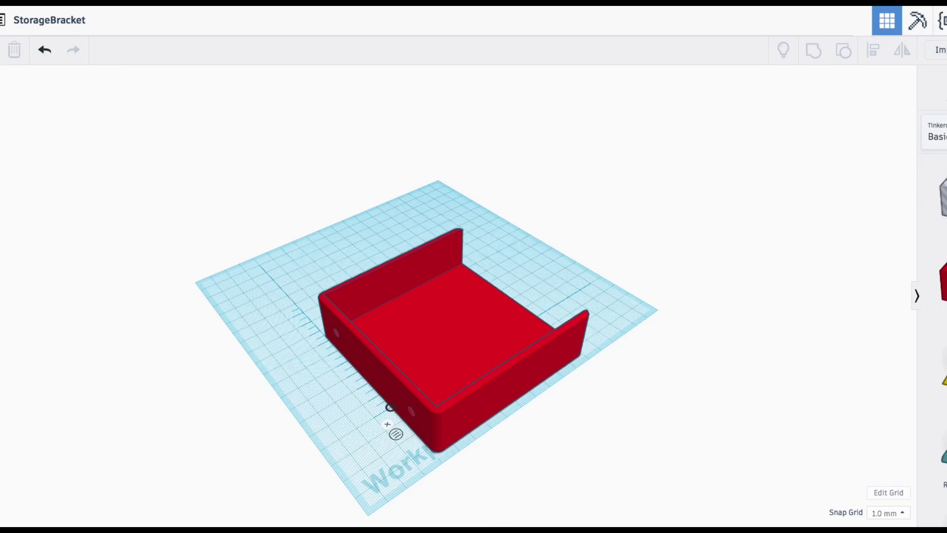
scroll(388, 424, up, 3)
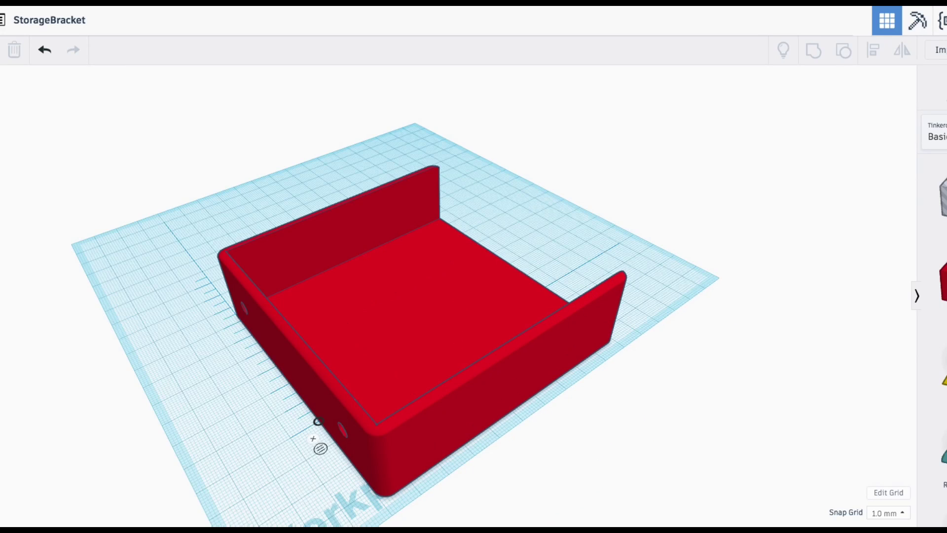
click(345, 235)
Export only the selected bracket as an STL file for 3D printing.
scroll(570, 448, down, 3)
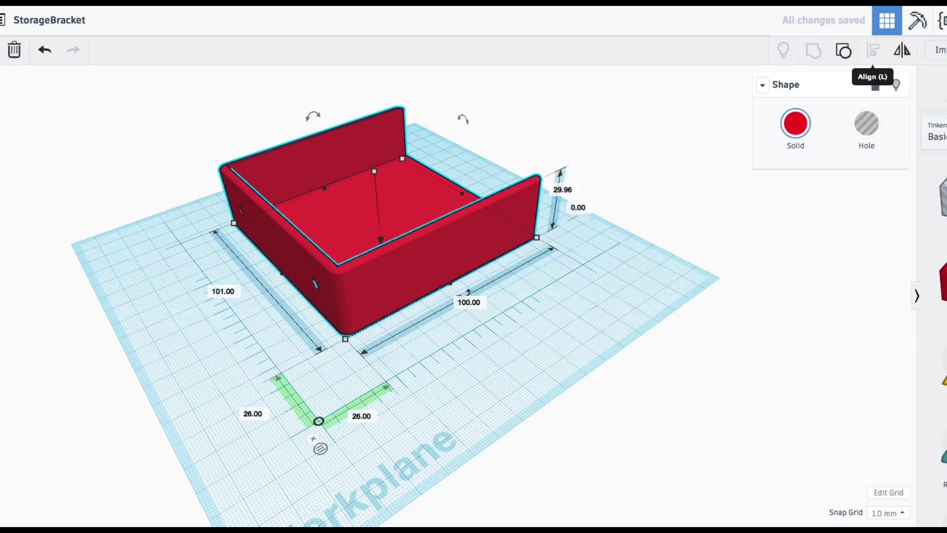
click(945, 49)
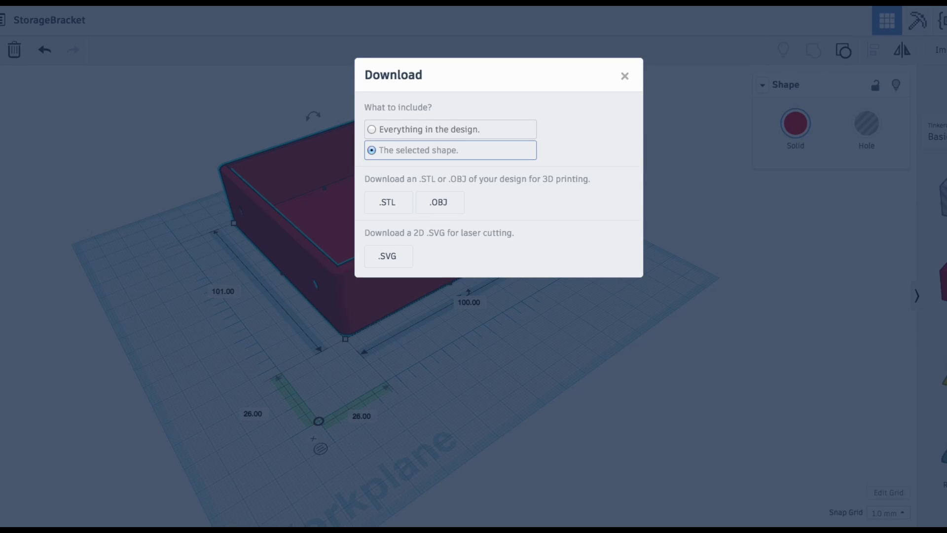
click(387, 205)
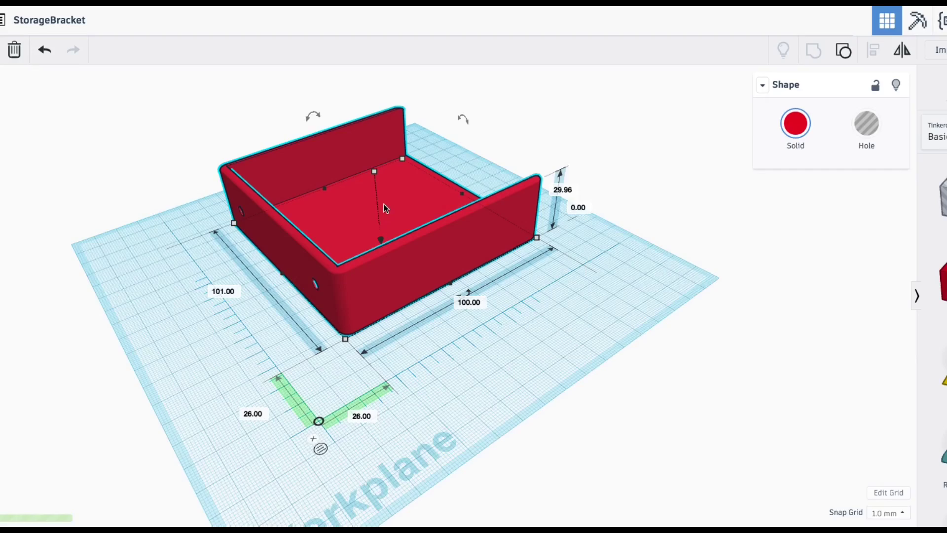